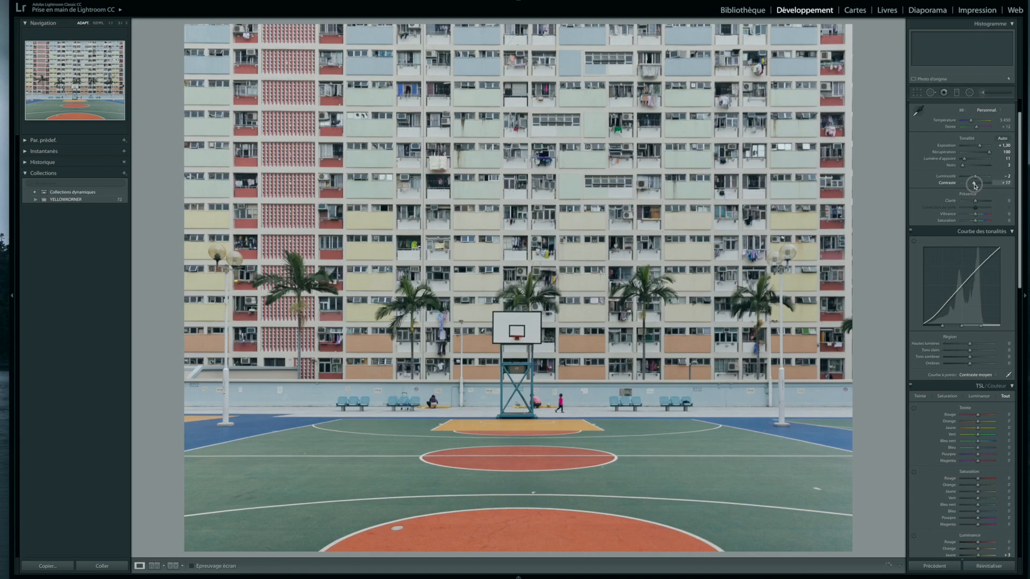
# Step: Switch the TSL adjustments to the Couleur view and show the sliders of all colours together
pyautogui.scroll(-5, 968, 319)
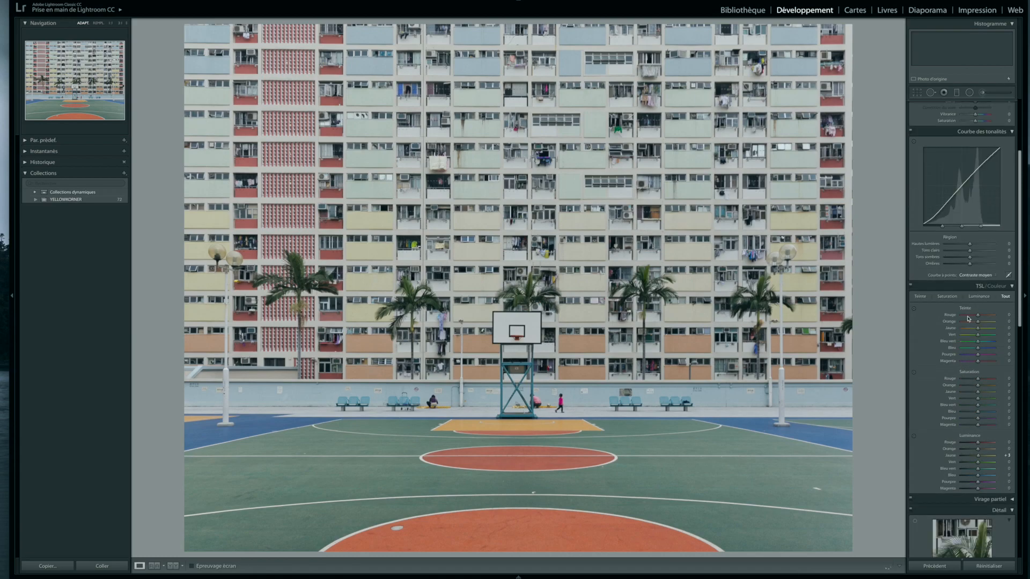
pyautogui.scroll(1, 993, 292)
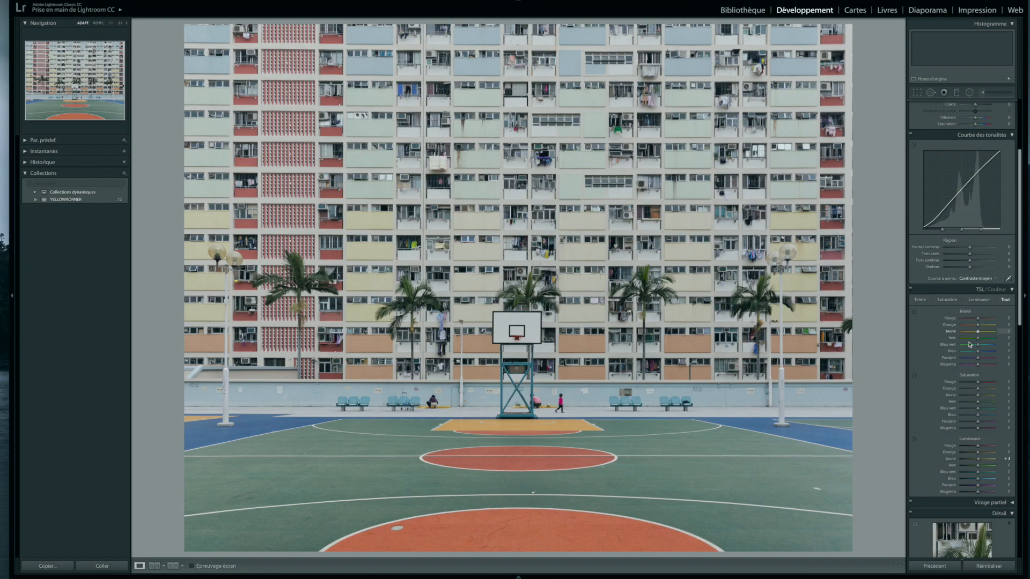
pyautogui.scroll(2, 971, 475)
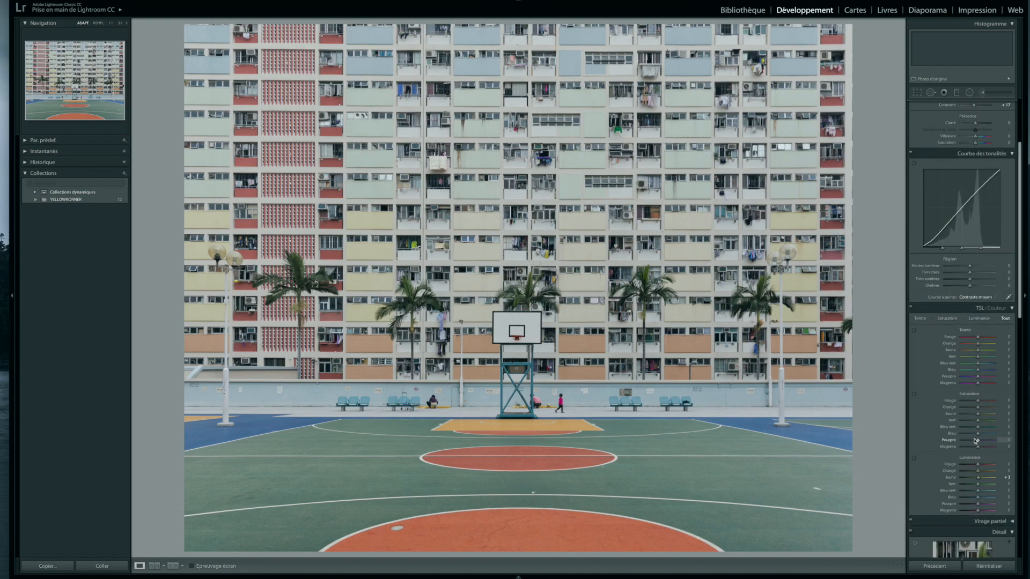
pyautogui.click(998, 309)
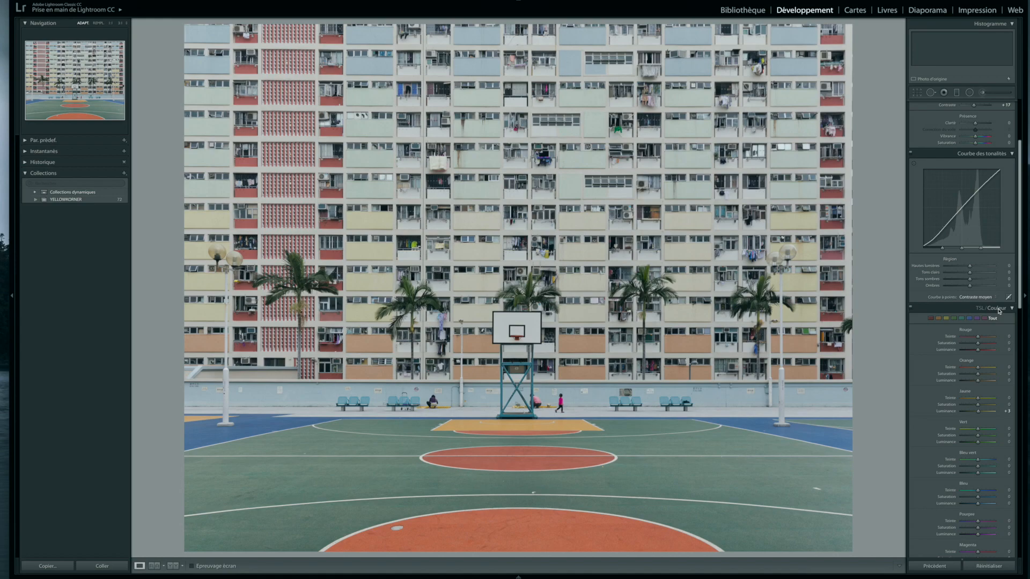
pyautogui.click(932, 320)
pyautogui.click(945, 319)
pyautogui.click(954, 318)
pyautogui.click(994, 319)
# Step: Set red to hue −64, saturation +50, luminance −27, and orange to hue −17, saturation +33, luminance +4
pyautogui.moveTo(977, 336); pyautogui.dragTo(975, 369)
pyautogui.moveTo(977, 374)
pyautogui.mouseDown()
pyautogui.moveTo(968, 381)
pyautogui.moveTo(981, 382)
pyautogui.mouseUp()
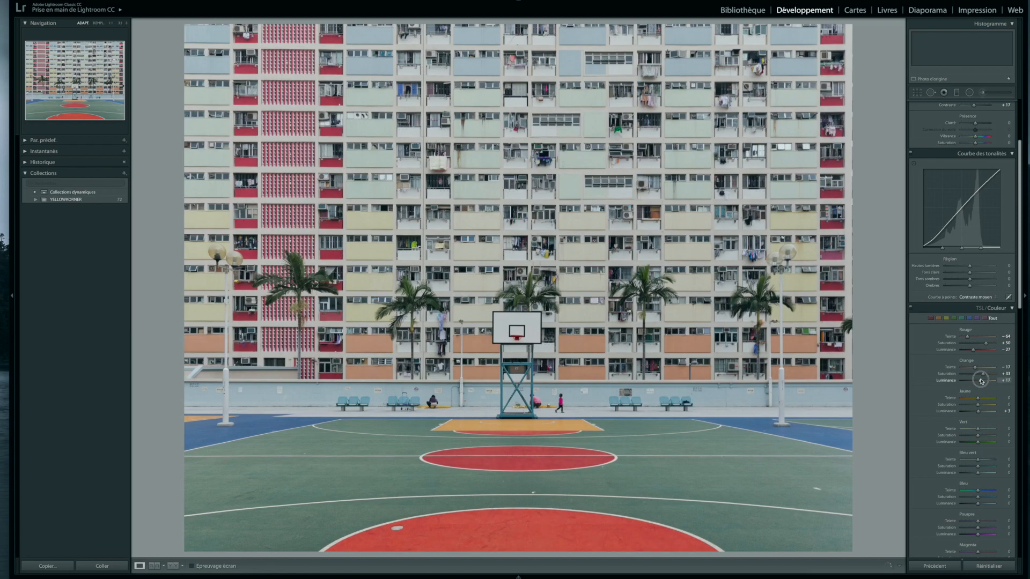
pyautogui.moveTo(979, 381)
pyautogui.mouseDown()
pyautogui.moveTo(966, 398)
pyautogui.moveTo(978, 399)
pyautogui.mouseUp()
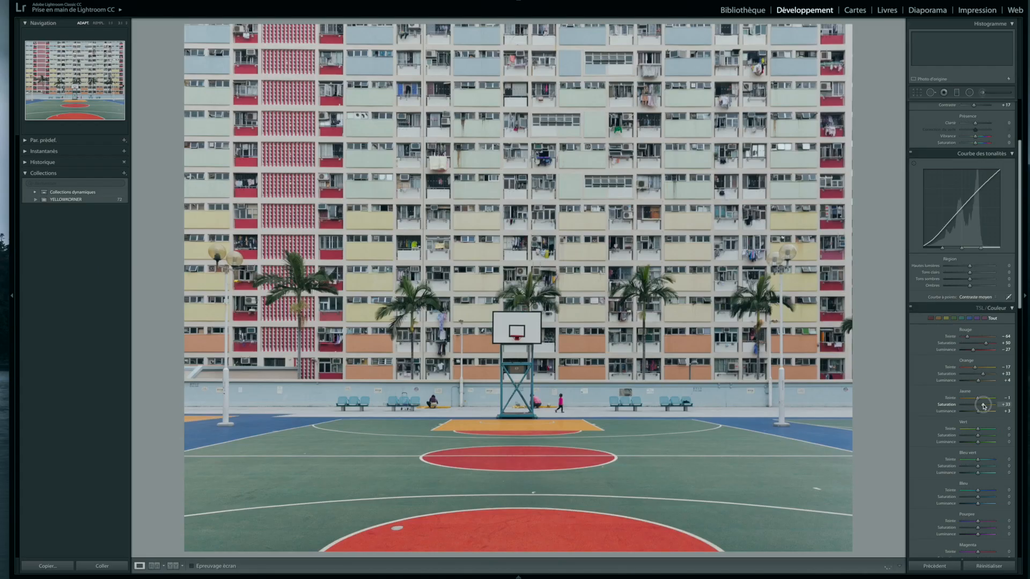
# Step: Set yellow saturation to +37, green saturation to +20 and luminance to +29, and blue-green to hue −82, saturation +49, luminance −20
pyautogui.moveTo(980, 406); pyautogui.dragTo(955, 461)
pyautogui.moveTo(962, 460); pyautogui.dragTo(960, 492)
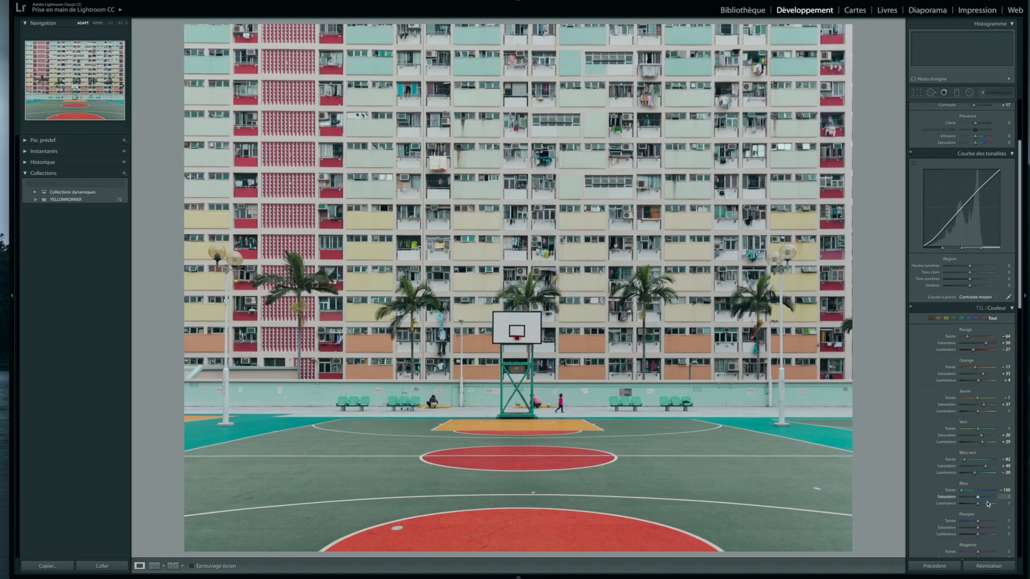
# Step: Adjust the blue, purple and magenta sliders, with blue hue at −55, purple saturation at −7 and magenta hue at +73
pyautogui.moveTo(962, 491); pyautogui.dragTo(980, 506)
pyautogui.scroll(-3, 976, 390)
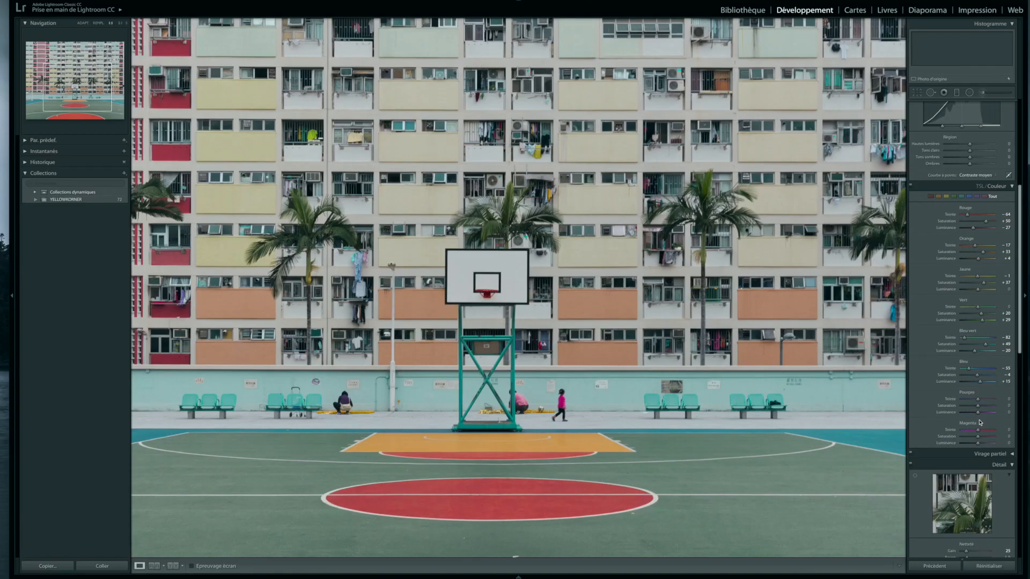
pyautogui.moveTo(978, 400); pyautogui.dragTo(911, 404)
pyautogui.moveTo(962, 400); pyautogui.dragTo(992, 436)
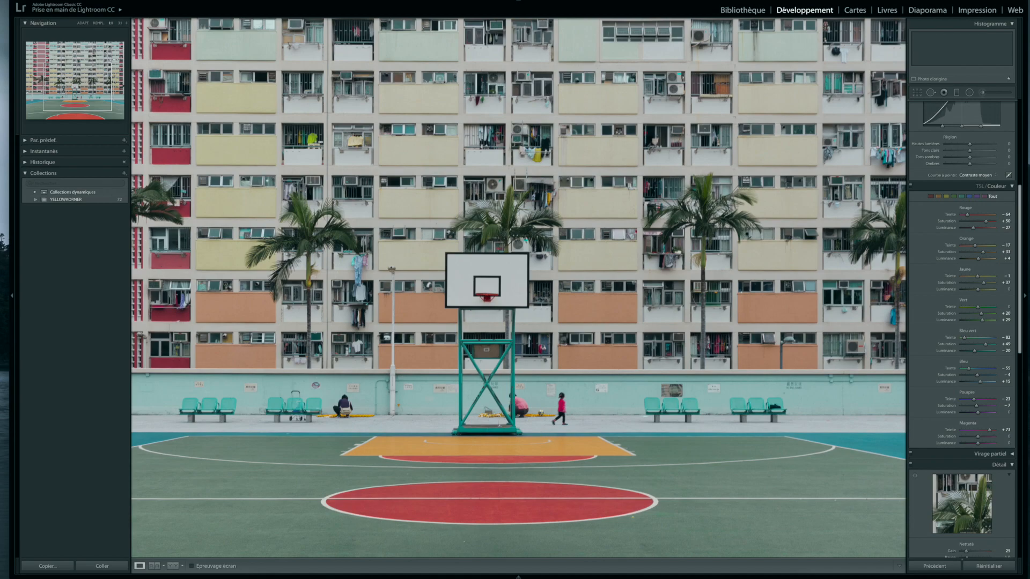
pyautogui.moveTo(978, 436); pyautogui.dragTo(977, 470)
# Step: In the Etalonnage calibration, set the shadows tint to −14 and the red primary to hue −25 and saturation +3
pyautogui.scroll(-4, 979, 470)
pyautogui.scroll(-5, 977, 470)
pyautogui.scroll(-2, 977, 470)
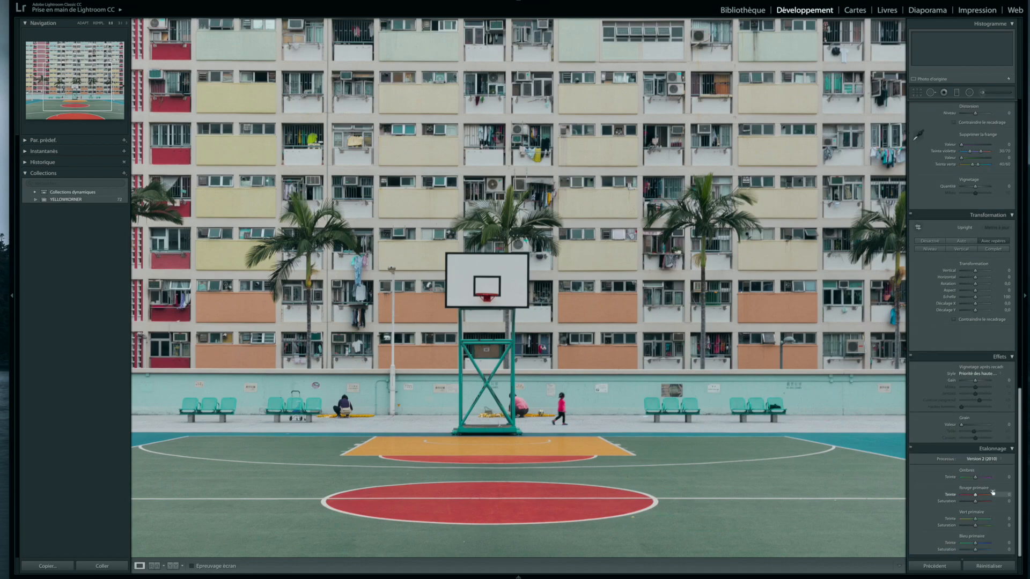
pyautogui.moveTo(976, 477); pyautogui.dragTo(976, 477)
pyautogui.click(741, 412)
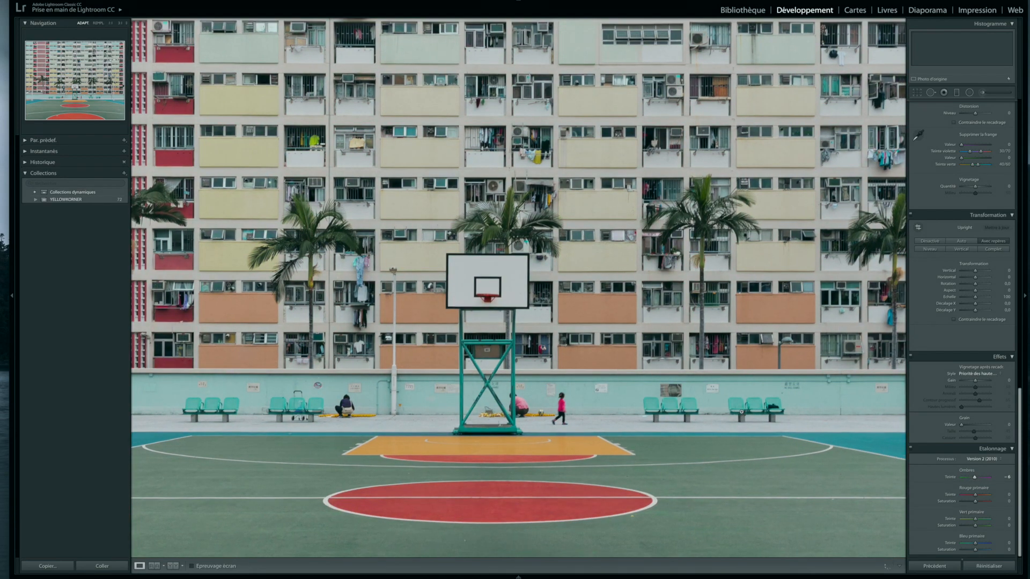
pyautogui.scroll(1, 977, 480)
pyautogui.moveTo(976, 480)
pyautogui.mouseDown()
pyautogui.moveTo(986, 498)
pyautogui.moveTo(972, 498)
pyautogui.mouseUp()
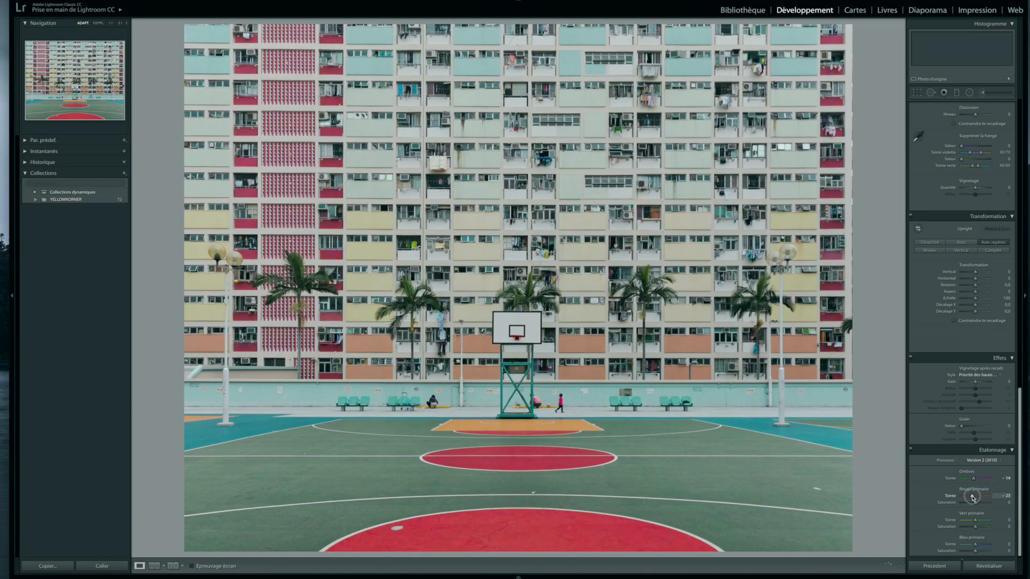
pyautogui.moveTo(973, 498); pyautogui.dragTo(984, 506)
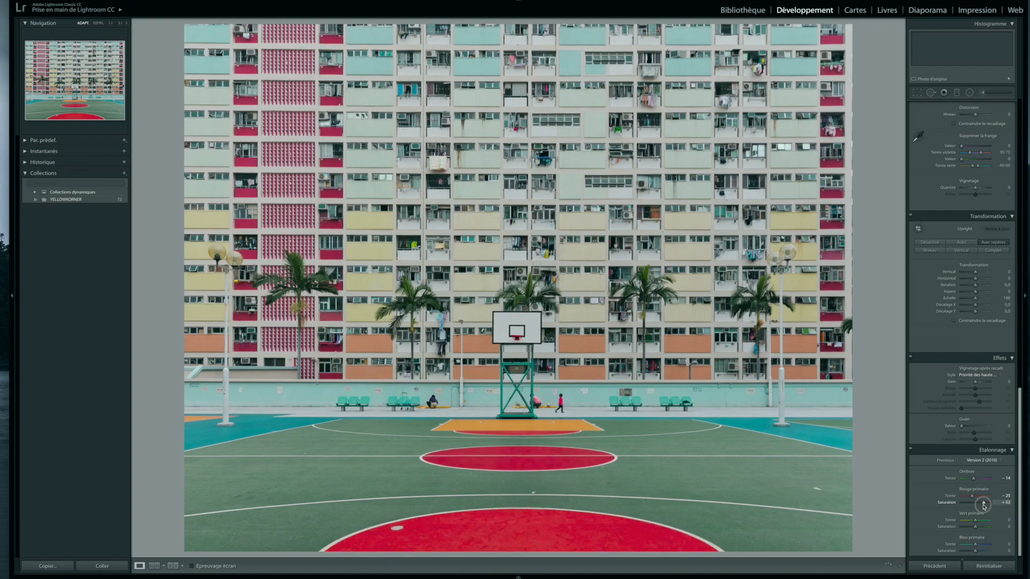
pyautogui.moveTo(978, 504); pyautogui.dragTo(968, 506)
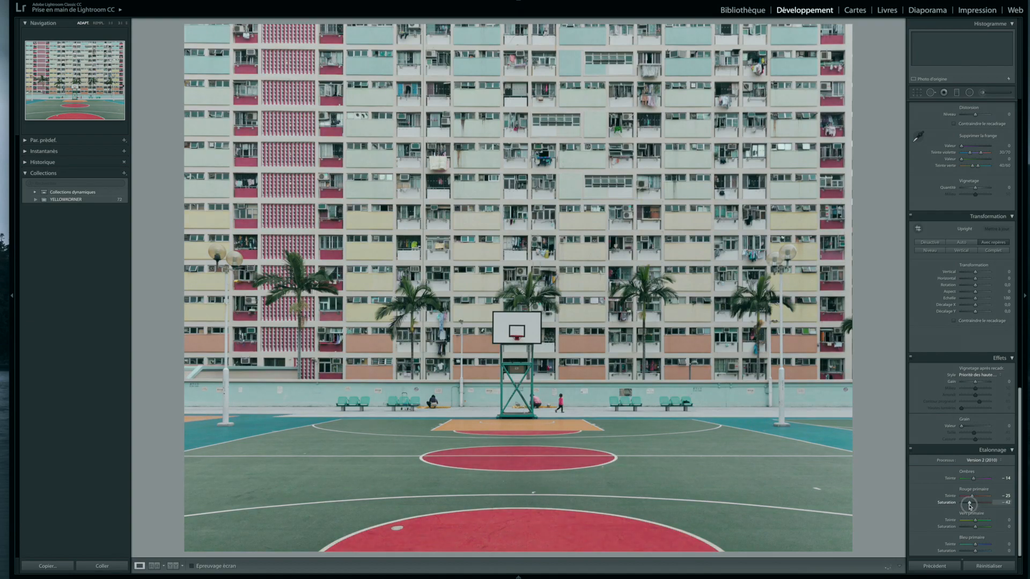
pyautogui.moveTo(977, 507)
pyautogui.mouseDown()
pyautogui.moveTo(995, 508)
pyautogui.moveTo(960, 503)
pyautogui.moveTo(975, 509)
pyautogui.mouseUp()
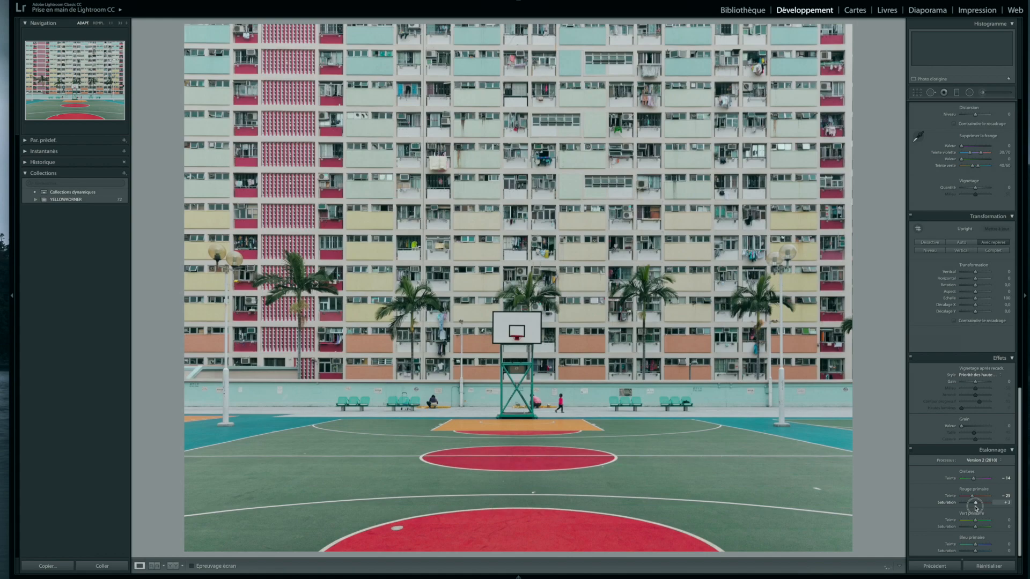
# Step: Set the green primary to hue +12 and saturation +3, and the blue primary hue to −4
pyautogui.scroll(-1, 980, 524)
pyautogui.moveTo(976, 519)
pyautogui.mouseDown()
pyautogui.moveTo(986, 520)
pyautogui.moveTo(965, 519)
pyautogui.moveTo(989, 521)
pyautogui.moveTo(974, 520)
pyautogui.mouseUp()
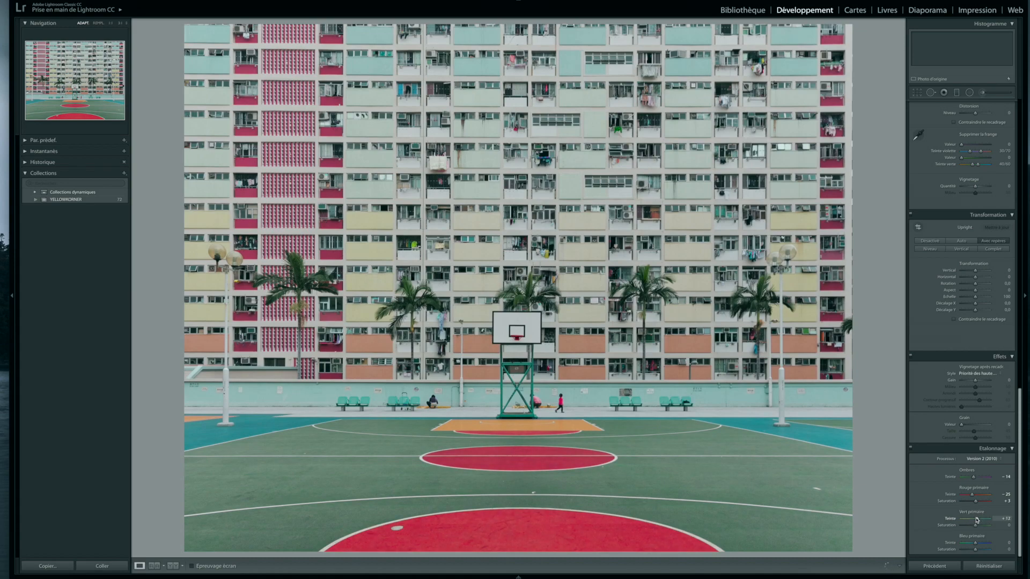
pyautogui.moveTo(976, 526); pyautogui.dragTo(979, 527)
pyautogui.moveTo(975, 543)
pyautogui.mouseDown()
pyautogui.moveTo(989, 543)
pyautogui.moveTo(951, 543)
pyautogui.moveTo(1006, 544)
pyautogui.moveTo(907, 543)
pyautogui.moveTo(995, 550)
pyautogui.moveTo(959, 546)
pyautogui.moveTo(991, 554)
pyautogui.moveTo(963, 551)
pyautogui.moveTo(976, 551)
pyautogui.mouseUp()
# Step: Examine the colours of the facade, palm trees and basketball court at close range
pyautogui.click(585, 375)
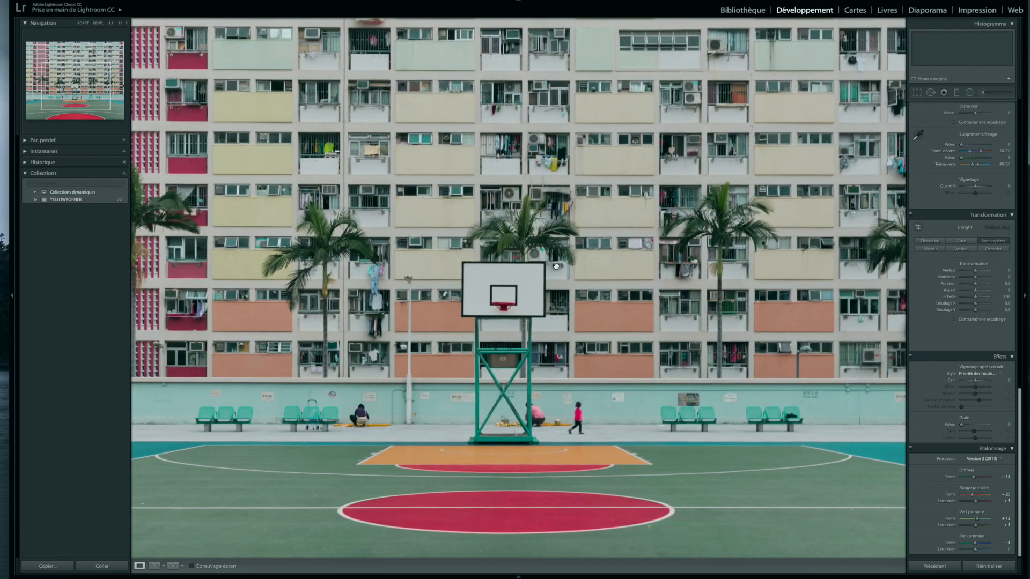
pyautogui.scroll(5, 636, 301)
pyautogui.moveTo(392, 378); pyautogui.dragTo(597, 282)
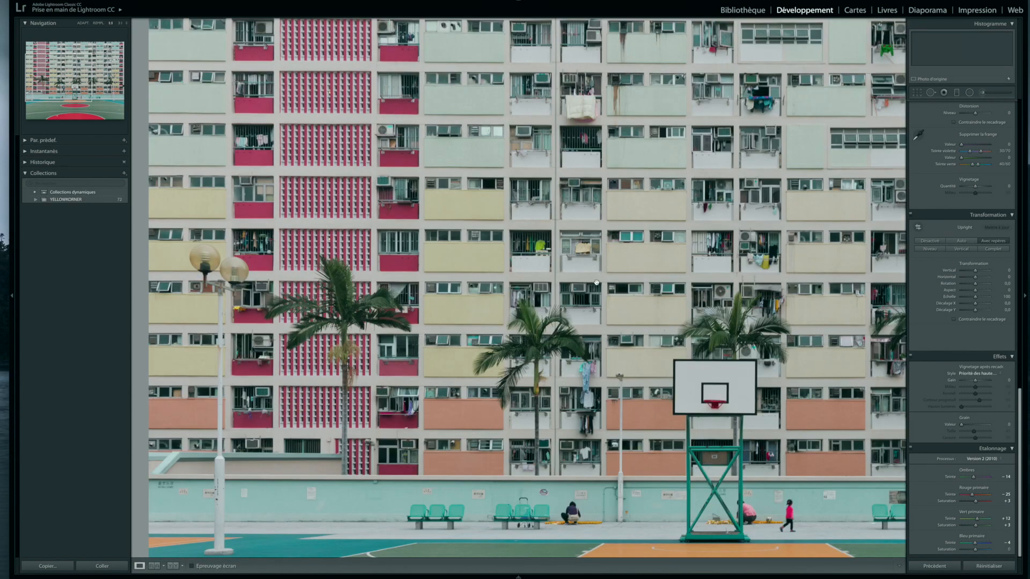
pyautogui.moveTo(445, 416); pyautogui.dragTo(506, 301)
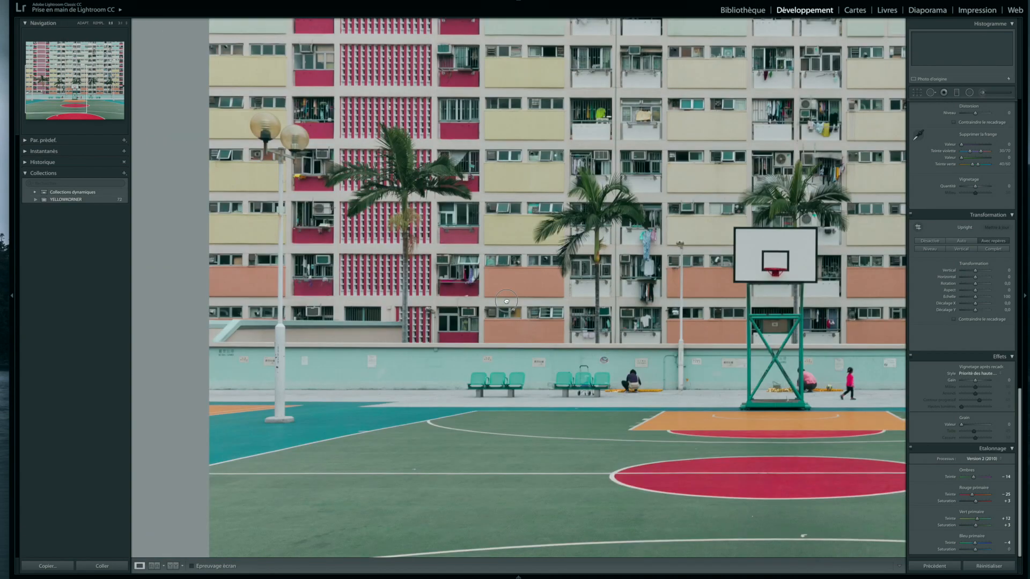
pyautogui.moveTo(507, 301); pyautogui.dragTo(429, 441)
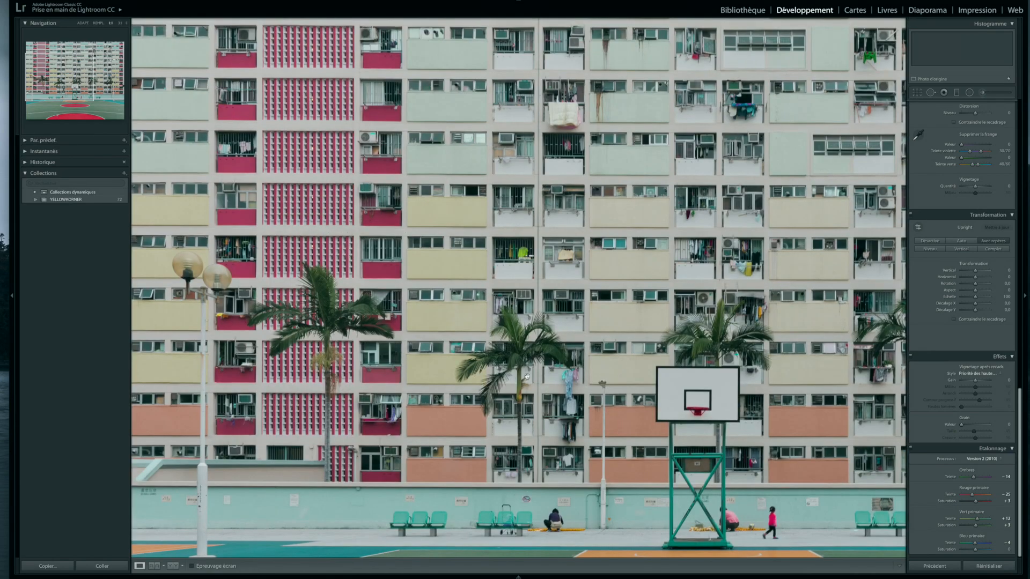
pyautogui.moveTo(489, 320); pyautogui.dragTo(235, 311)
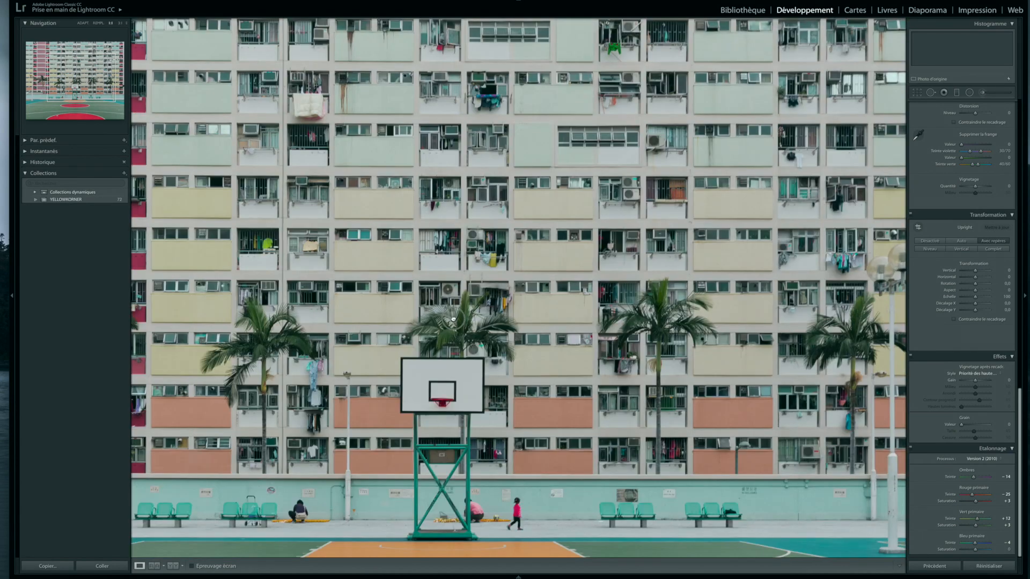
pyautogui.click(535, 353)
# Step: Refine the basic tones: Exposition +1.35, Récupération 39, Lumière d'appoint 22, Noirs 1, Luminosité −8 and Contraste +16
pyautogui.scroll(15, 961, 340)
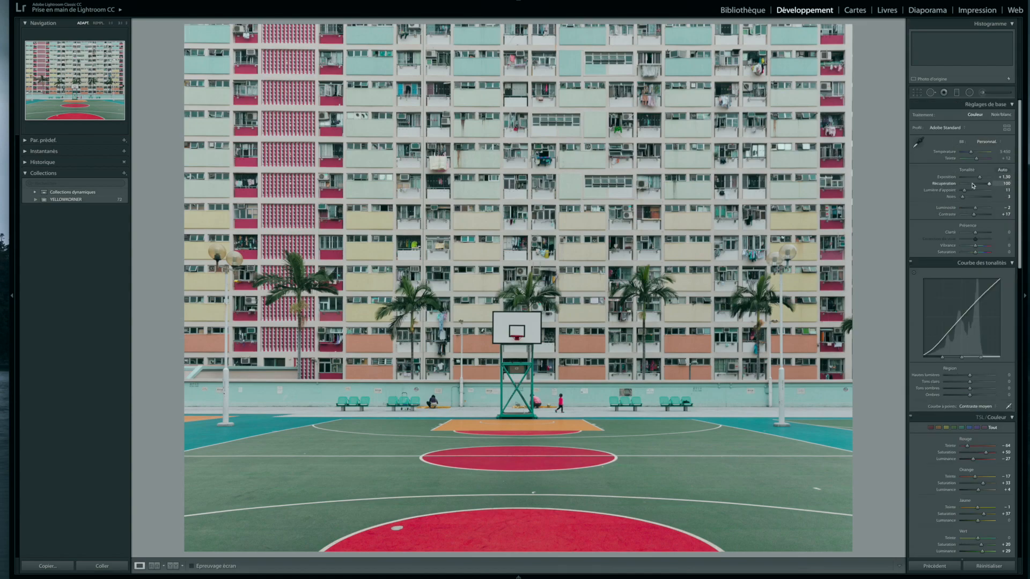
pyautogui.moveTo(981, 178); pyautogui.dragTo(971, 193)
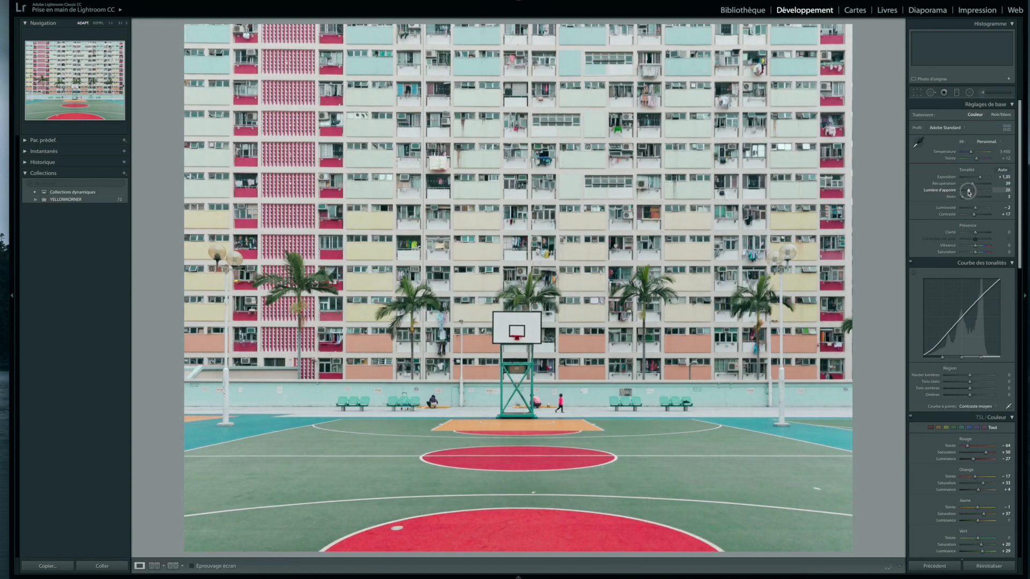
pyautogui.moveTo(963, 197); pyautogui.dragTo(974, 217)
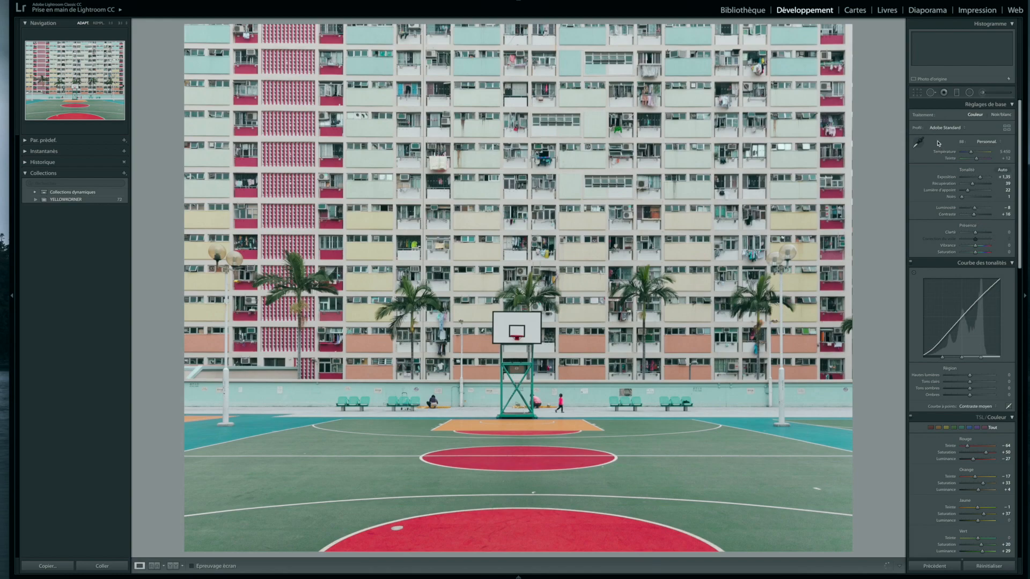
# Step: Add a radial filter centred on the base of the basketball hoop and widen it across the court
pyautogui.click(970, 93)
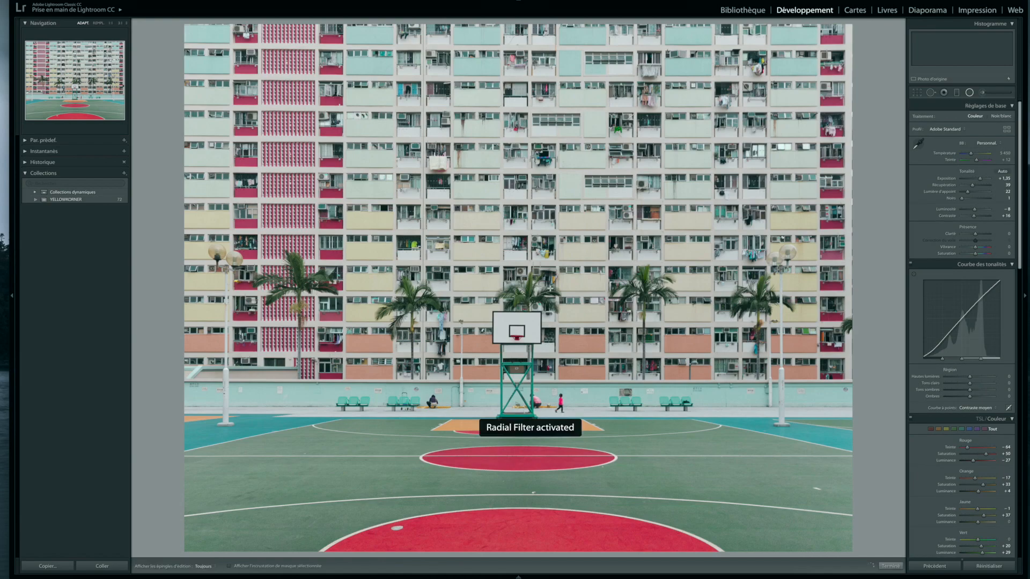
pyautogui.moveTo(455, 442); pyautogui.dragTo(429, 470)
pyautogui.moveTo(558, 274); pyautogui.dragTo(520, 430)
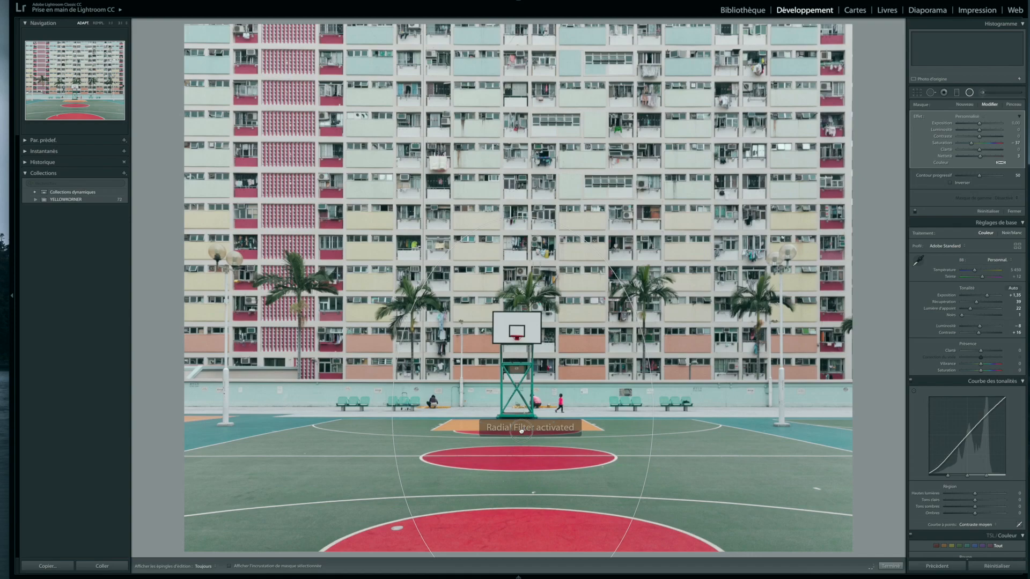
pyautogui.moveTo(653, 417); pyautogui.dragTo(715, 419)
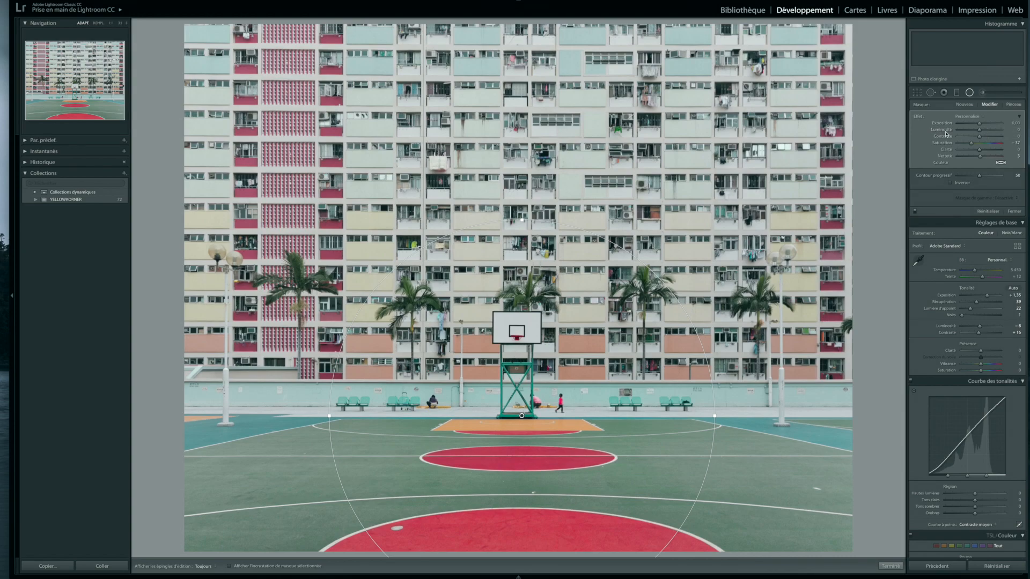
# Step: Invert the radial filter's mask and set its Clarté to 11, Saturation to 2 and Netteté to 22
pyautogui.moveTo(981, 149); pyautogui.dragTo(1018, 156)
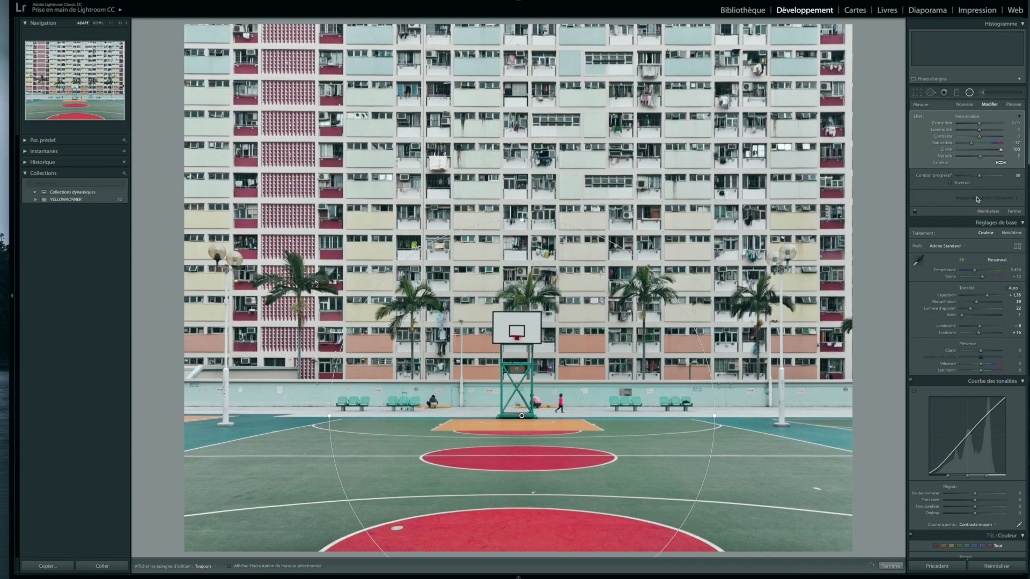
pyautogui.moveTo(1000, 150); pyautogui.dragTo(960, 150)
pyautogui.click(993, 151)
pyautogui.moveTo(992, 151)
pyautogui.mouseDown()
pyautogui.moveTo(946, 150)
pyautogui.moveTo(982, 154)
pyautogui.mouseUp()
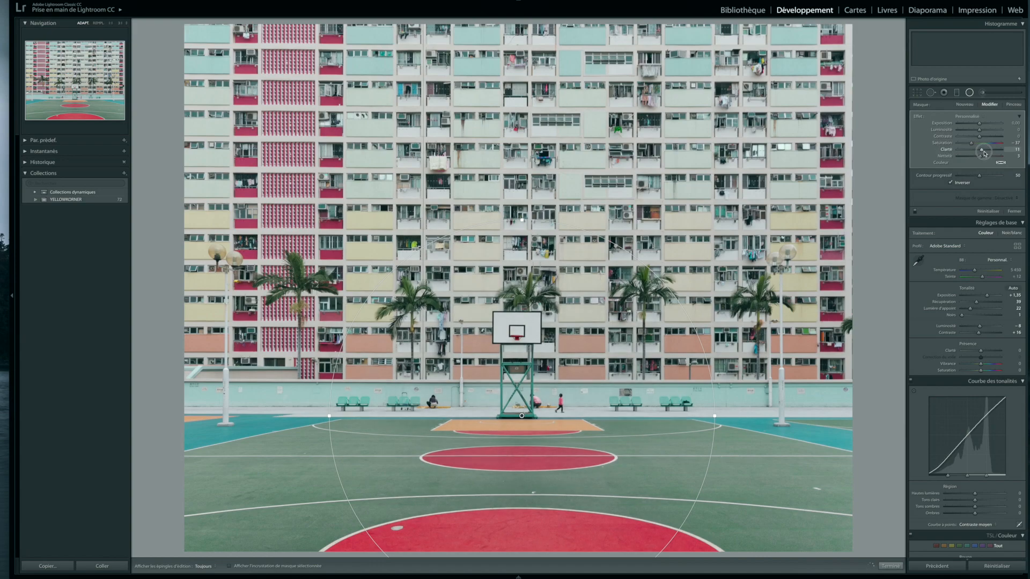
pyautogui.click(984, 144)
pyautogui.moveTo(984, 146); pyautogui.dragTo(984, 157)
# Step: Move the radial filter slightly up onto the hoop's post, widen it and finish editing it
pyautogui.moveTo(522, 416); pyautogui.dragTo(511, 415)
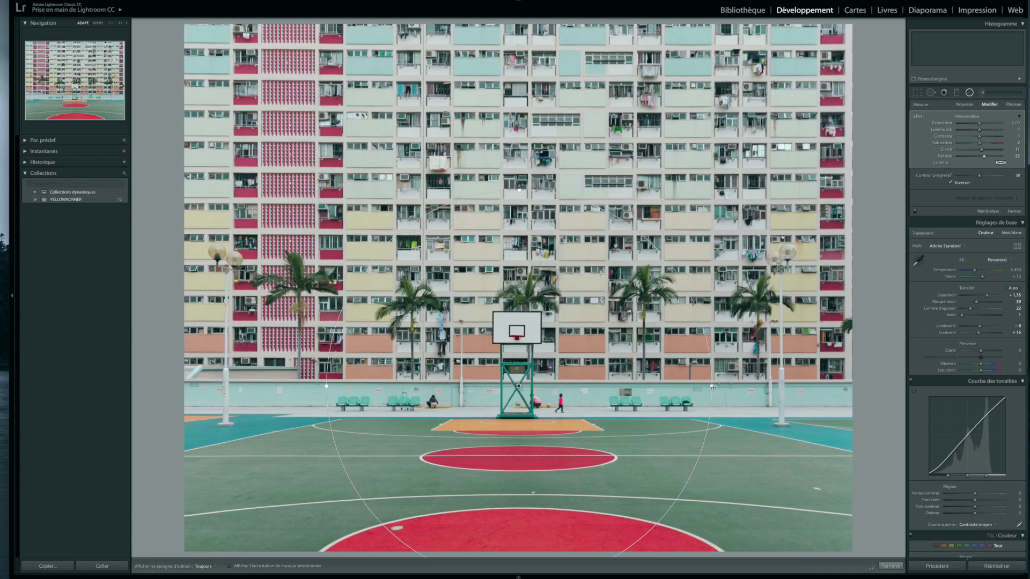
pyautogui.moveTo(731, 388); pyautogui.dragTo(757, 388)
pyautogui.press('Return')
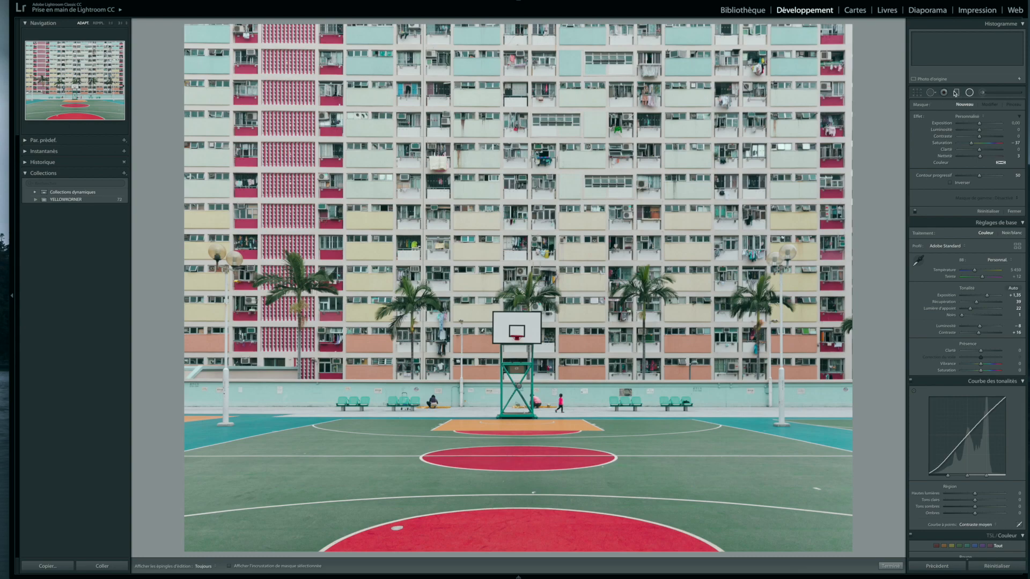
# Step: Add a graduated filter from the top of the photo down to the court's red ellipse, with Saturation at 100
pyautogui.press('m')
pyautogui.moveTo(530, 22); pyautogui.dragTo(533, 448)
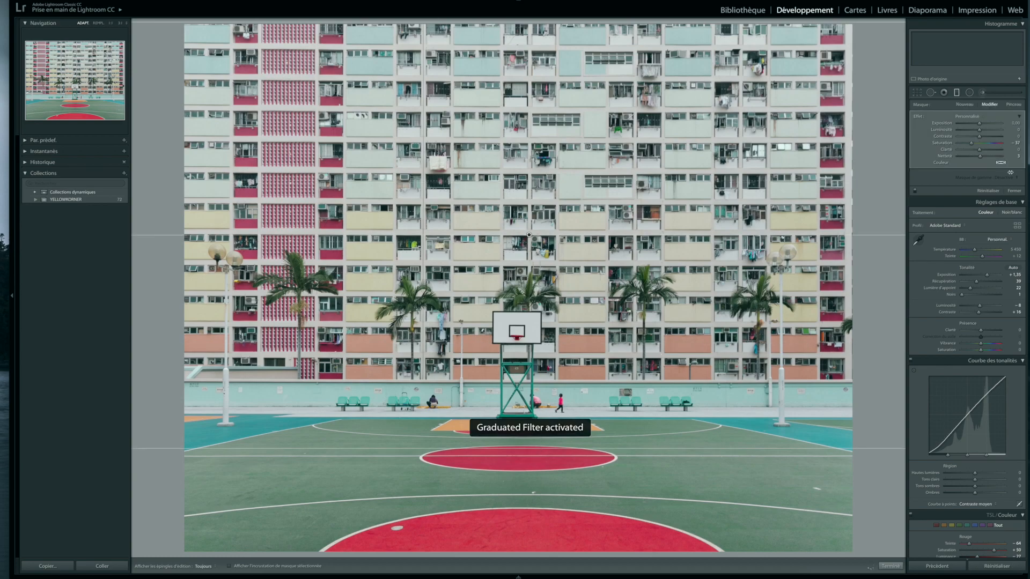
pyautogui.moveTo(971, 145); pyautogui.dragTo(1006, 150)
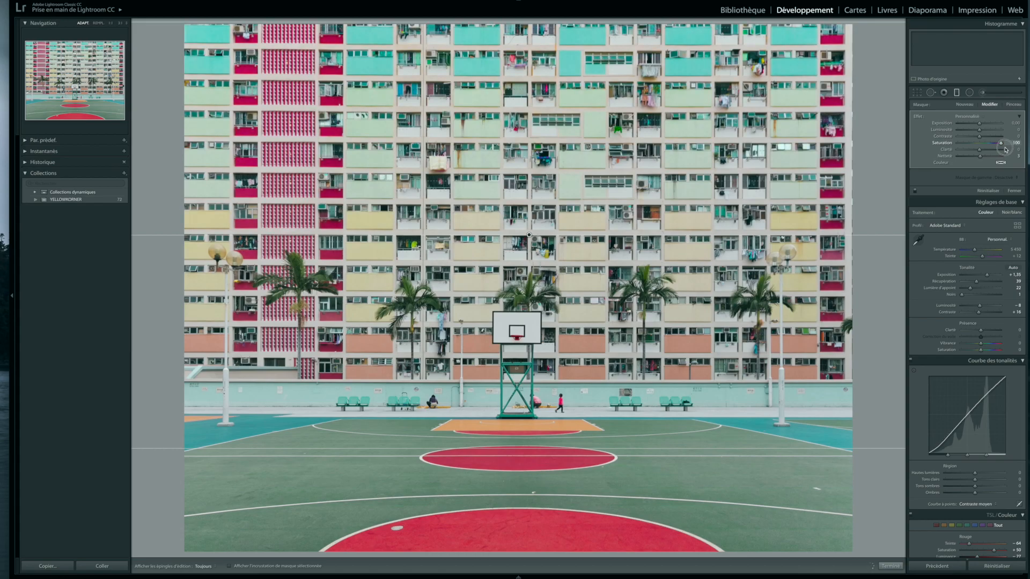